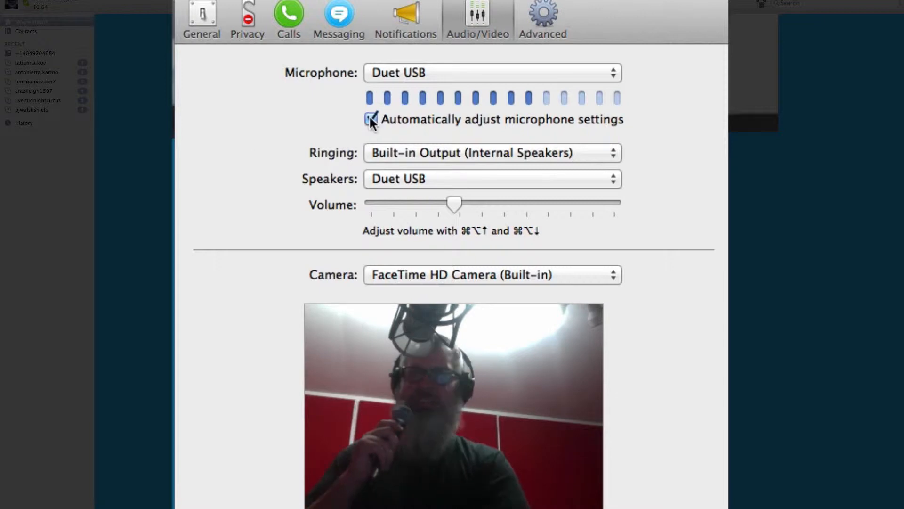
- Turn off automatic adjustment of the microphone settings for the Duet USB microphone
click(371, 119)
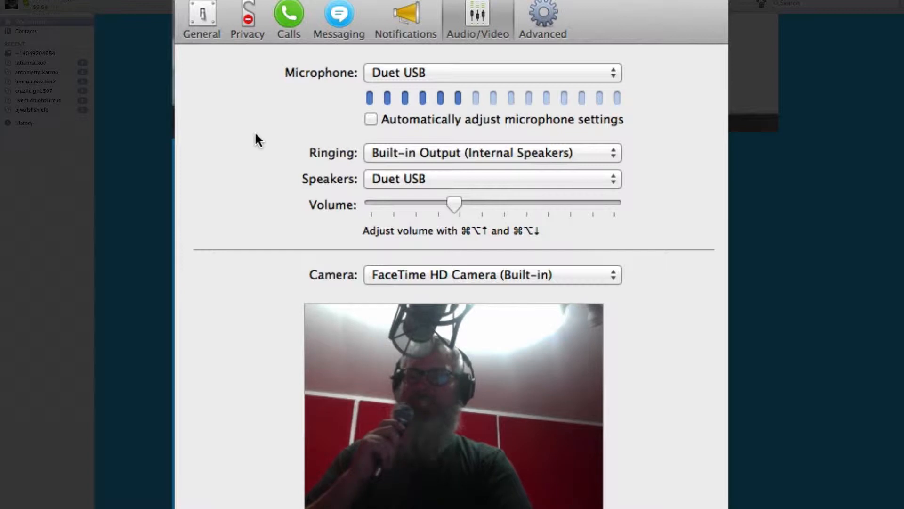
click(370, 119)
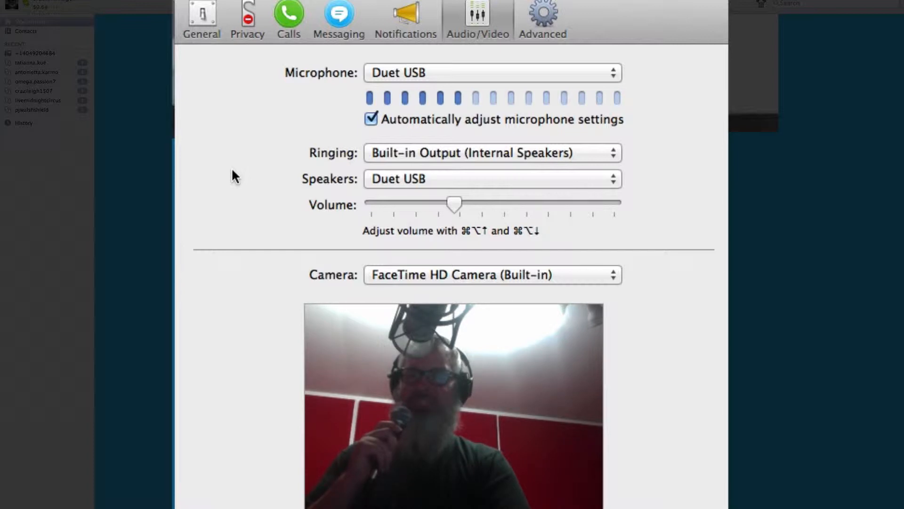
click(372, 121)
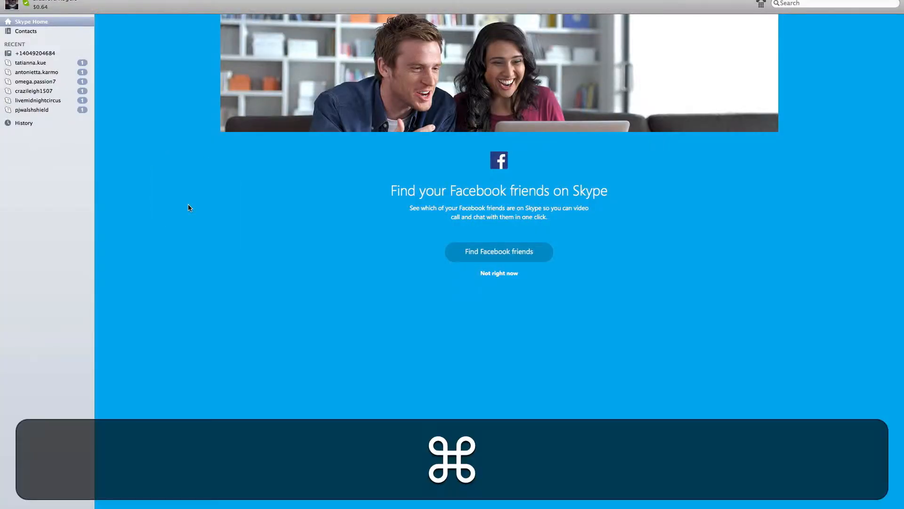
- Switch to the Duet USB control software and assign Out 3-4 to the headphone output
key(super+Tab)
key(super+Tab)
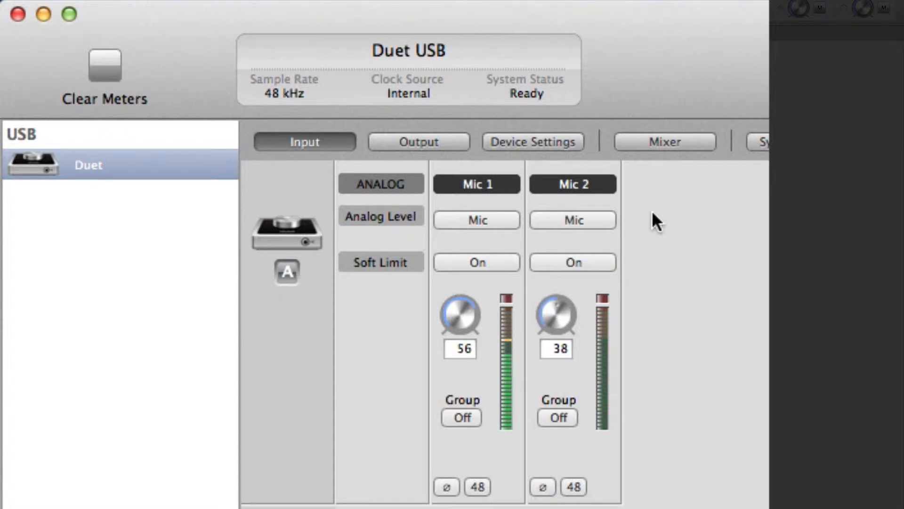
click(421, 137)
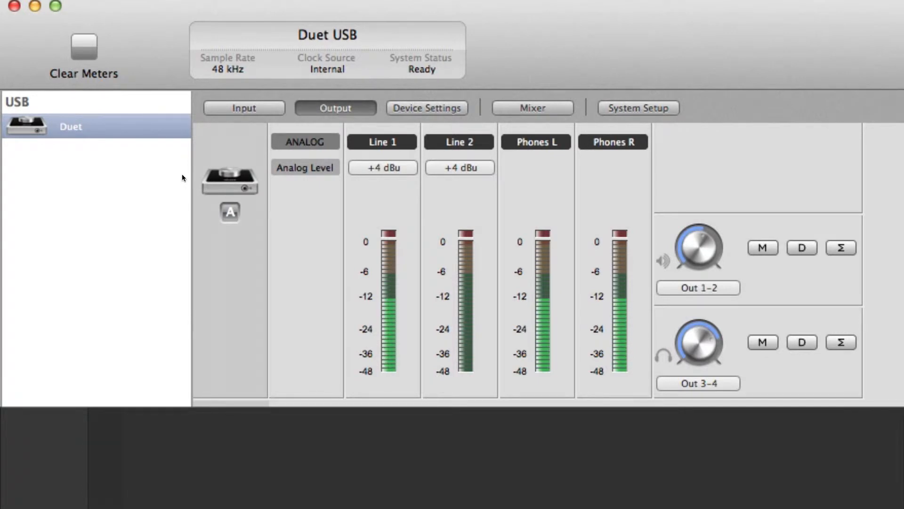
click(696, 382)
click(696, 382)
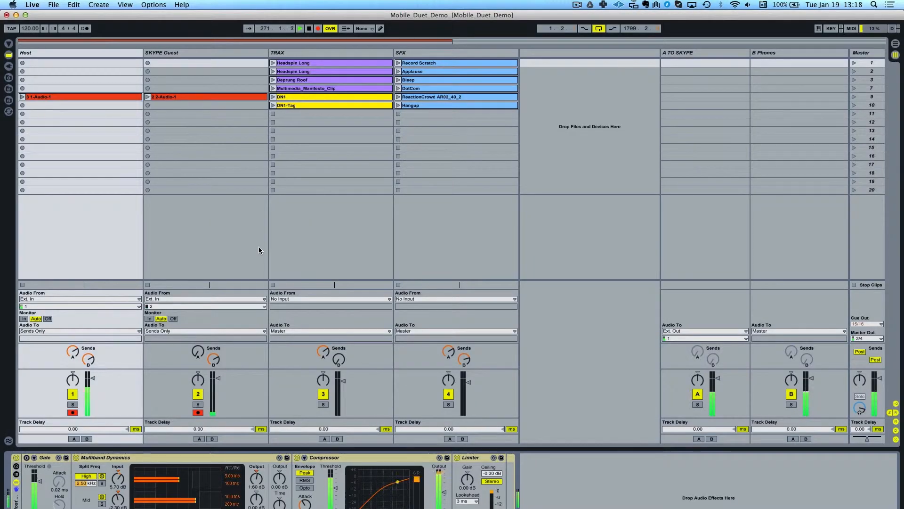
- In Live's audio preferences, set both the input and output device to Duet USB (2 In, 4 Out)
key(super+comma)
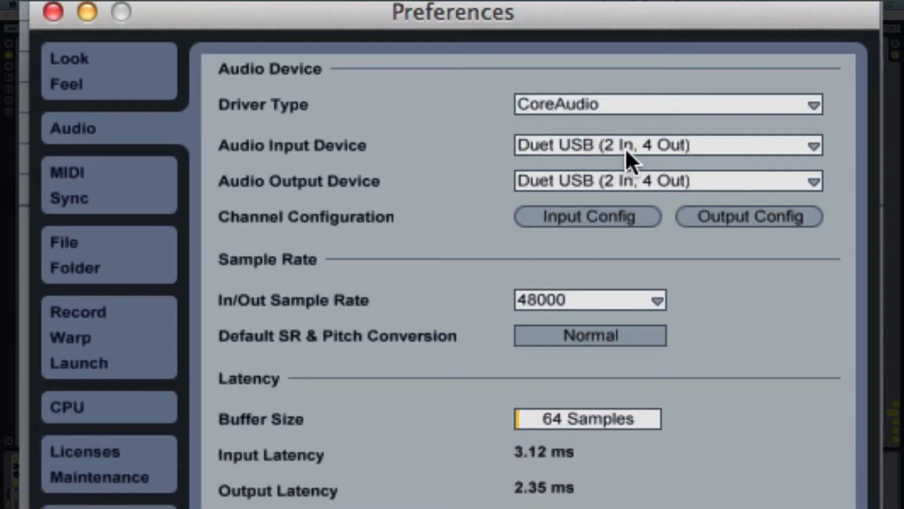
click(625, 148)
click(617, 185)
click(599, 183)
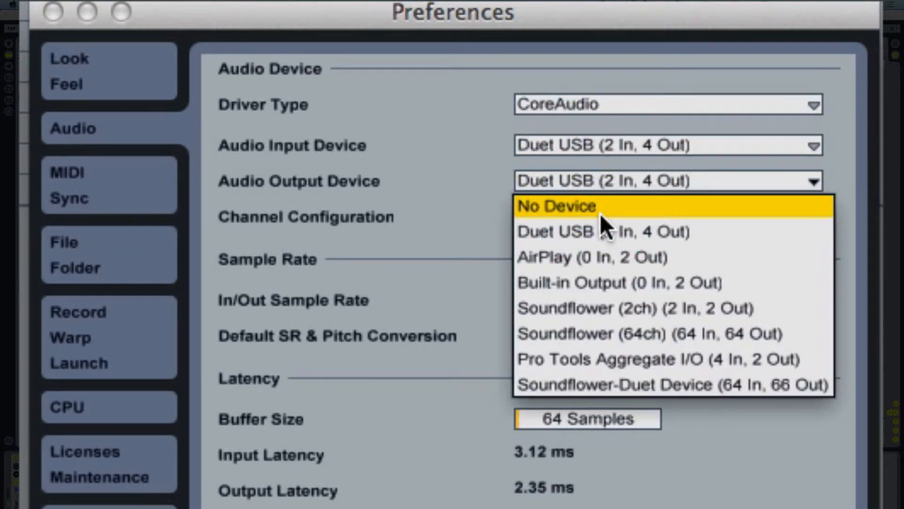
click(599, 231)
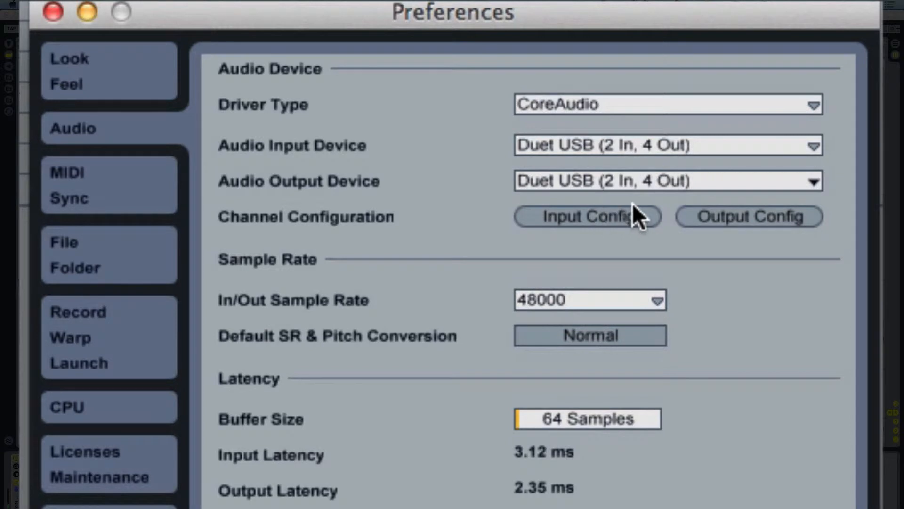
- Review which input and output channels are enabled in the audio channel configuration, and close the preferences
click(606, 218)
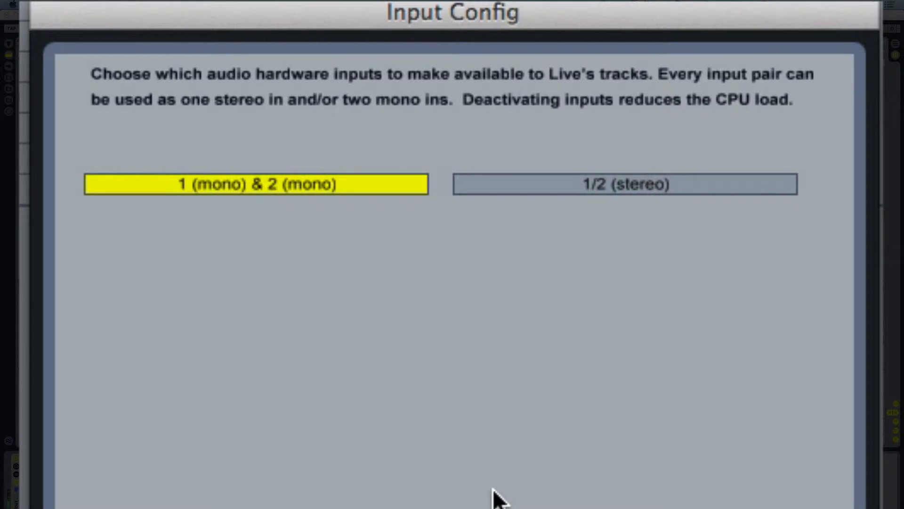
click(455, 403)
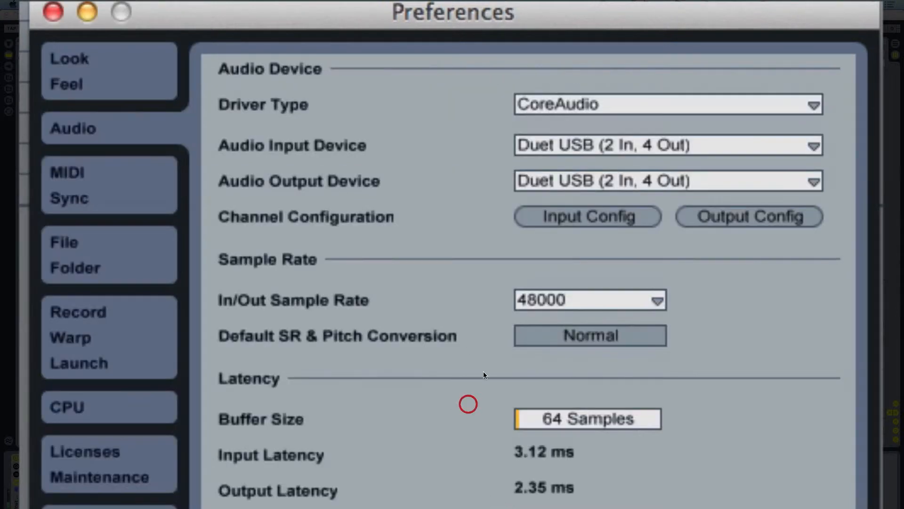
click(760, 215)
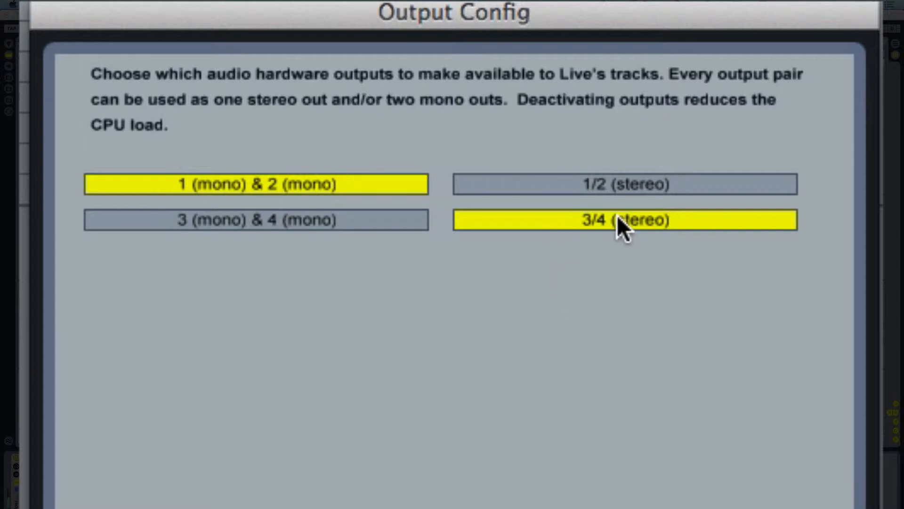
click(433, 399)
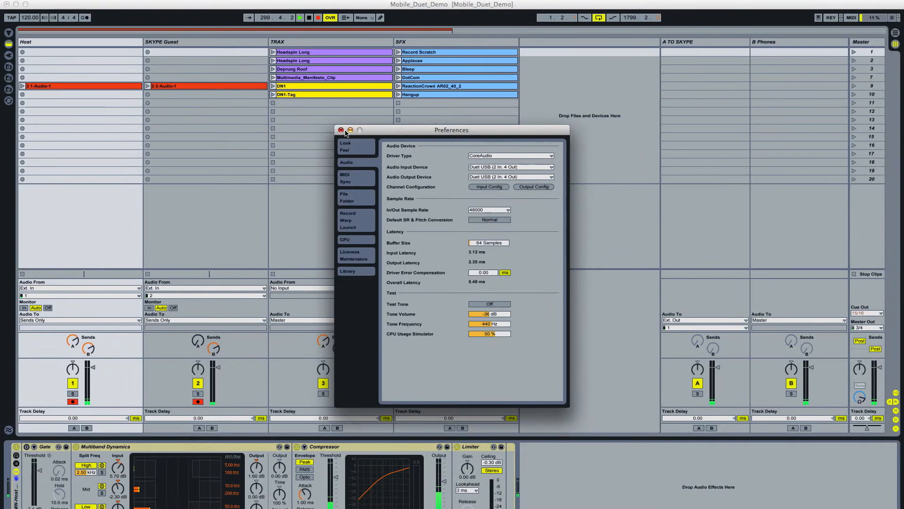
click(344, 131)
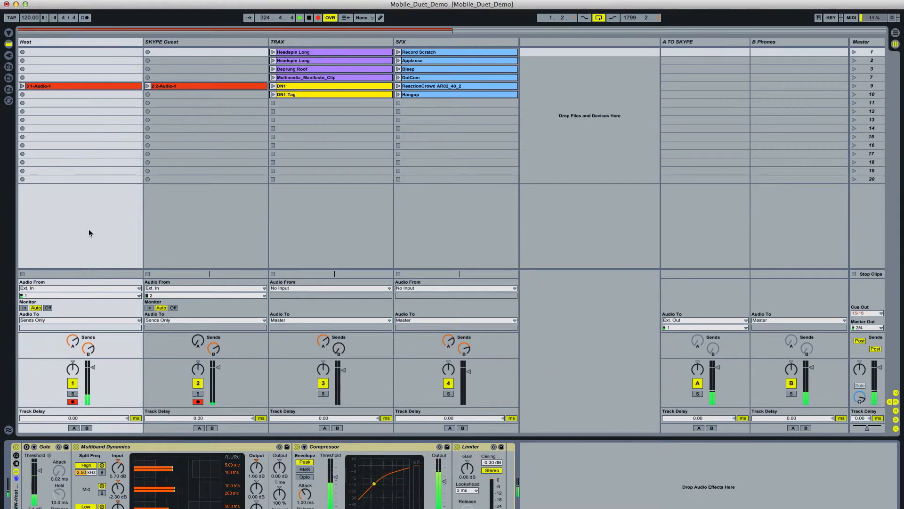
- Compare the Arrangement View with the Session View, ending in the Session View
key(Tab)
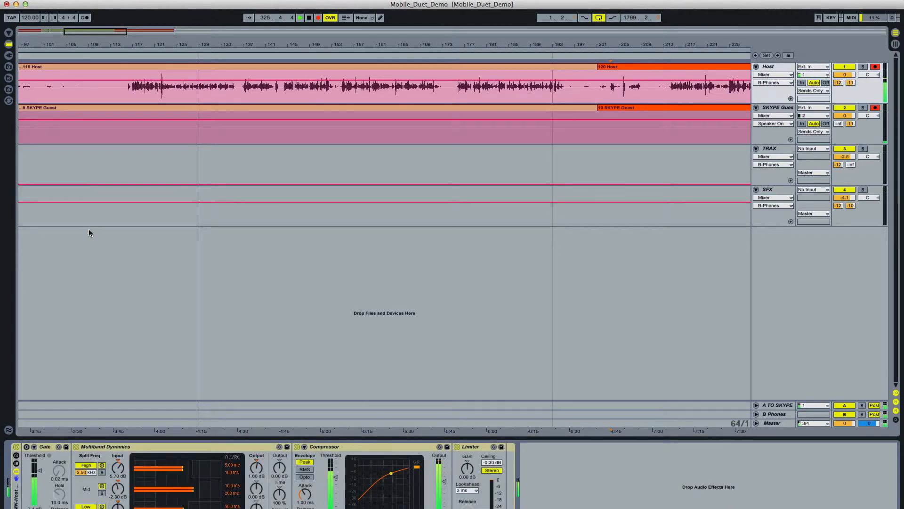
key(Tab)
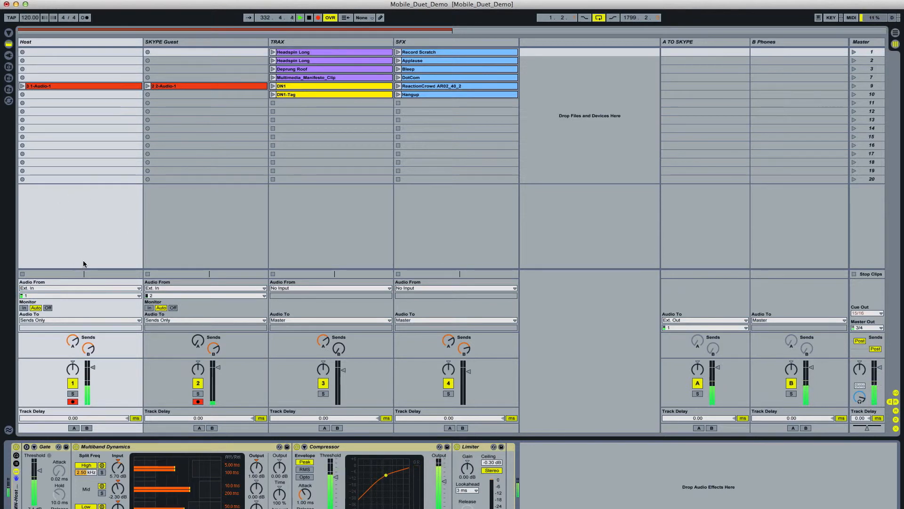
key(Tab)
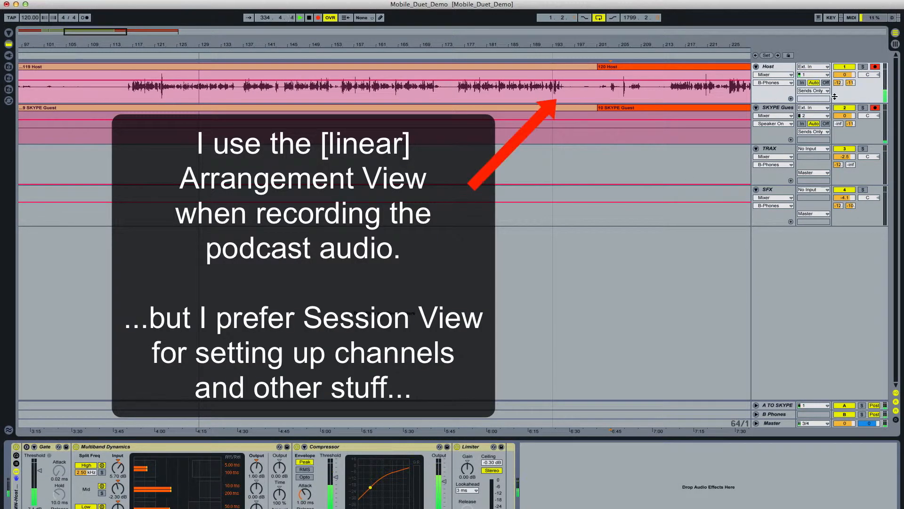
key(Tab)
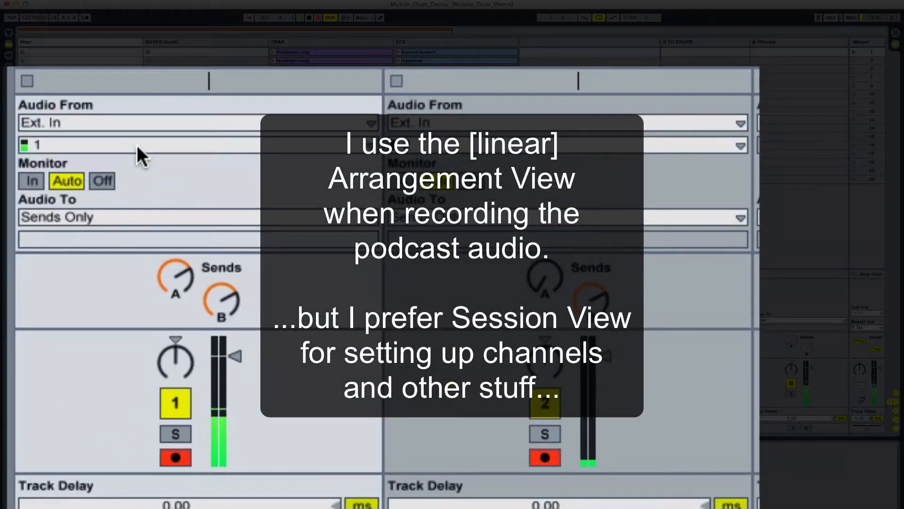
- Set the Host track to take its audio from Ext. In, input channel 1
click(133, 122)
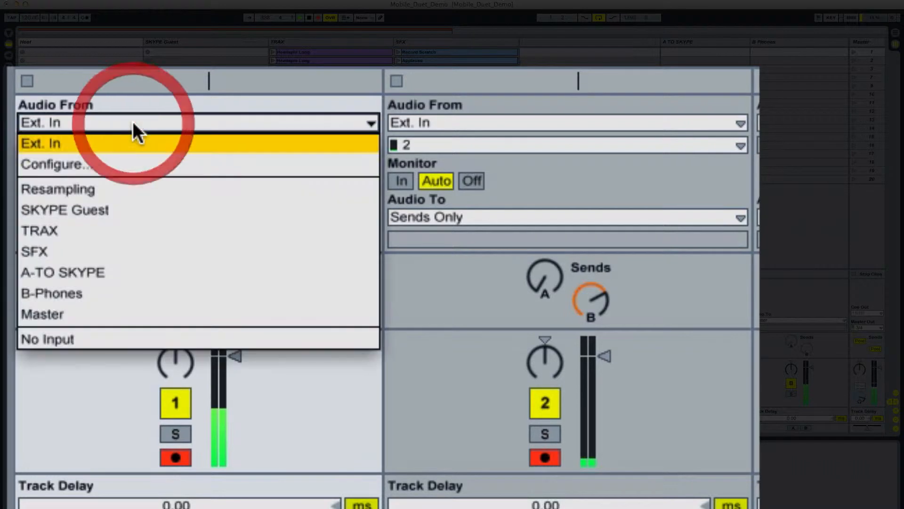
click(125, 143)
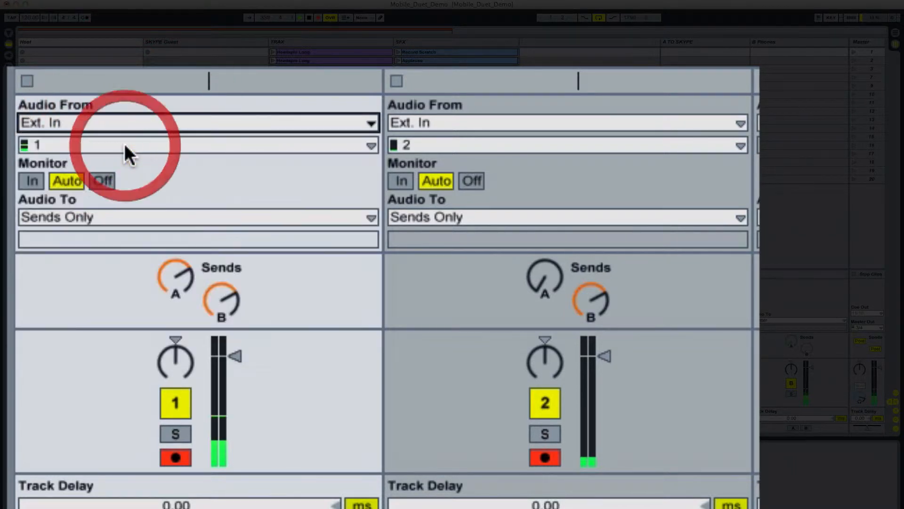
click(124, 141)
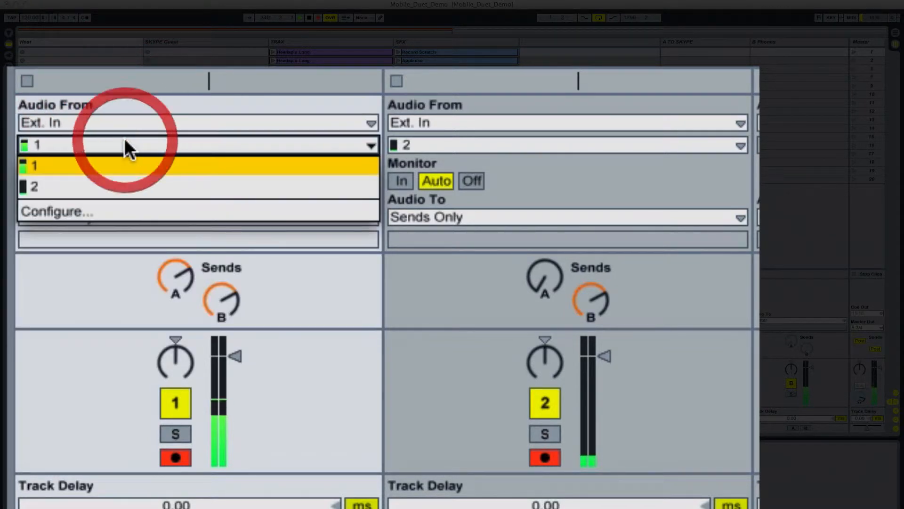
click(120, 168)
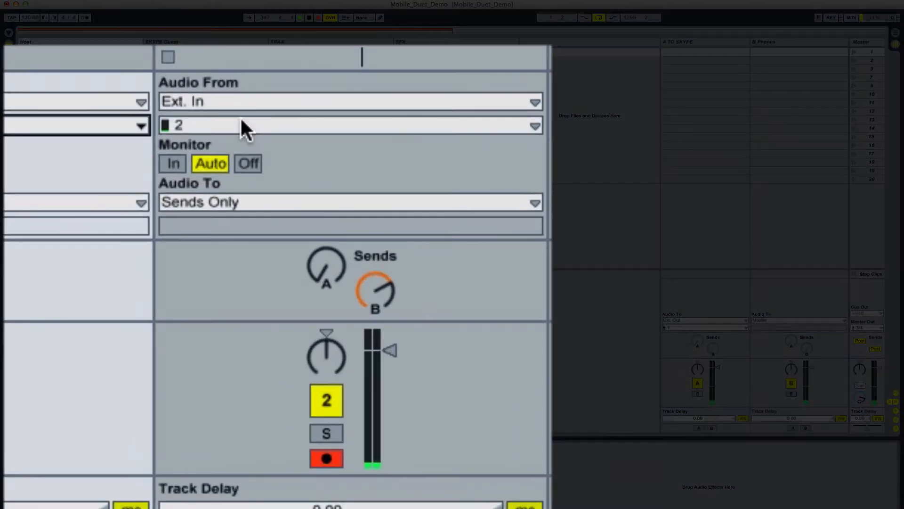
- Set the SKYPE Guest track to take its audio from Ext. In, input channel 2
click(240, 102)
click(240, 121)
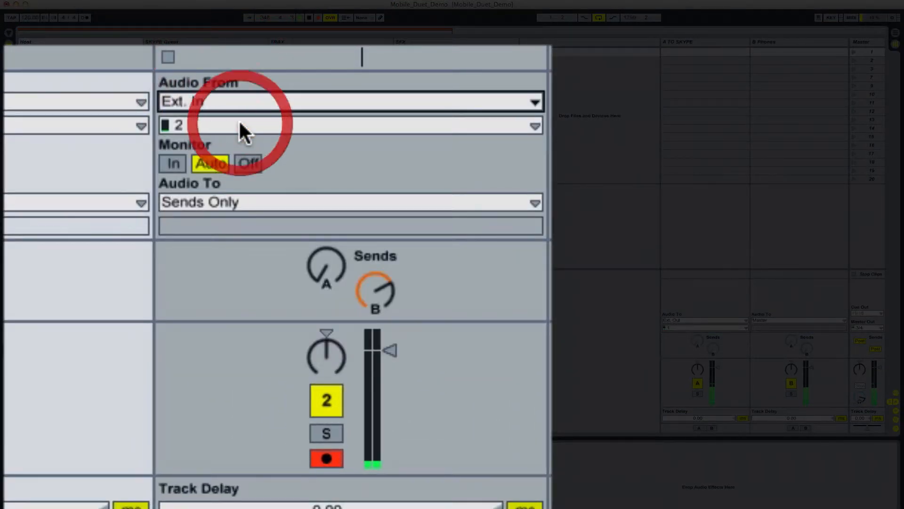
click(238, 125)
click(238, 169)
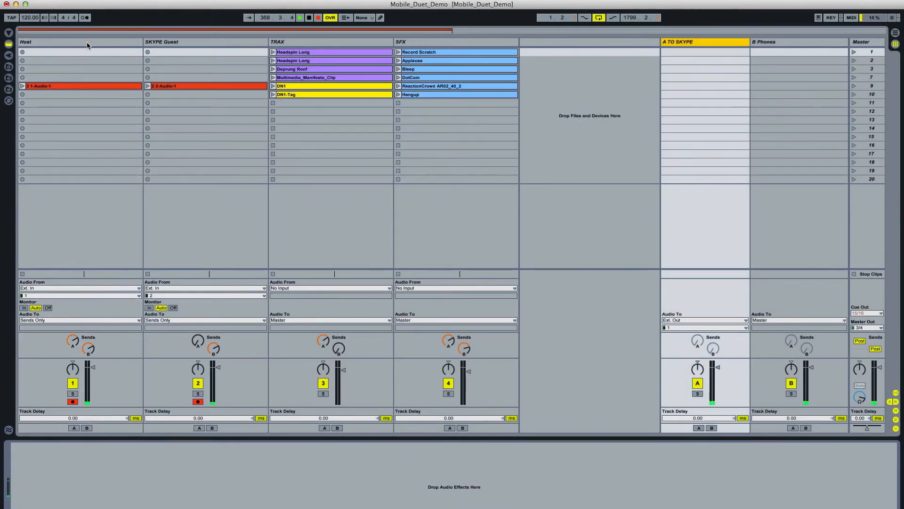
- Examine the Host track's send A and the output routing of the A TO SKYPE return track
click(86, 42)
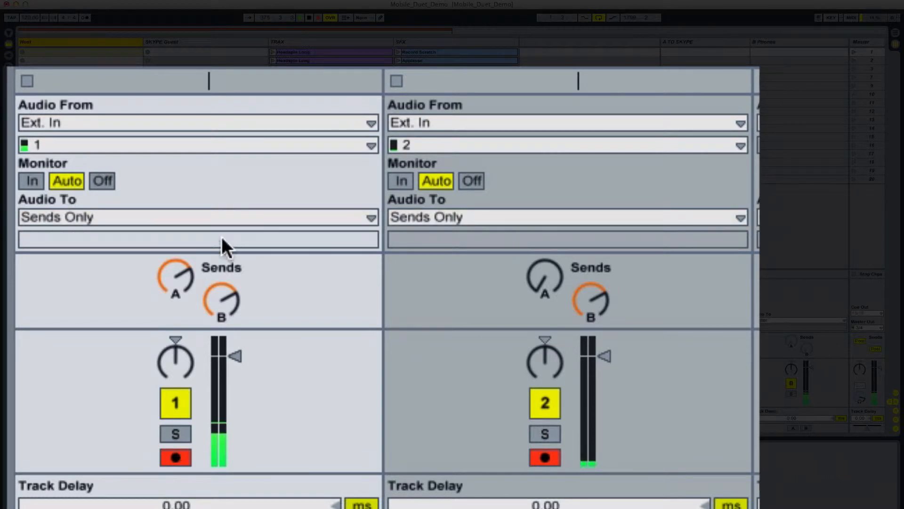
click(184, 279)
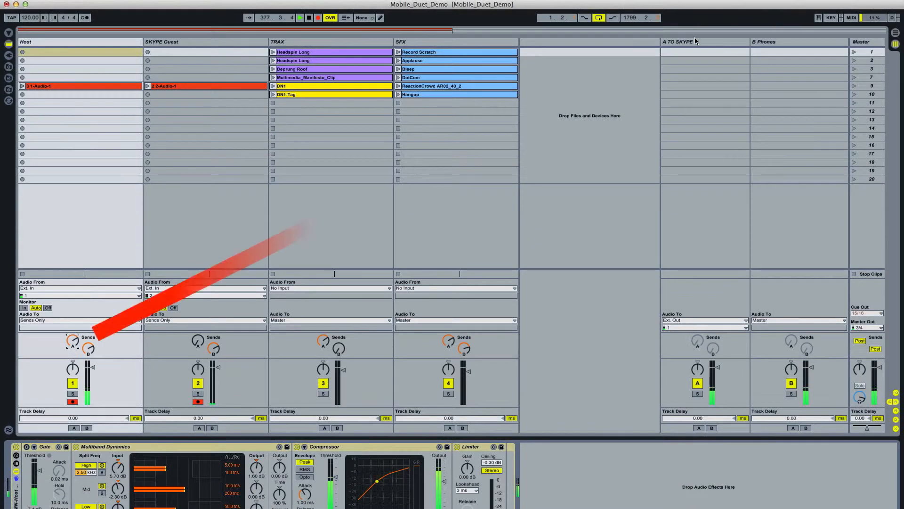
click(695, 41)
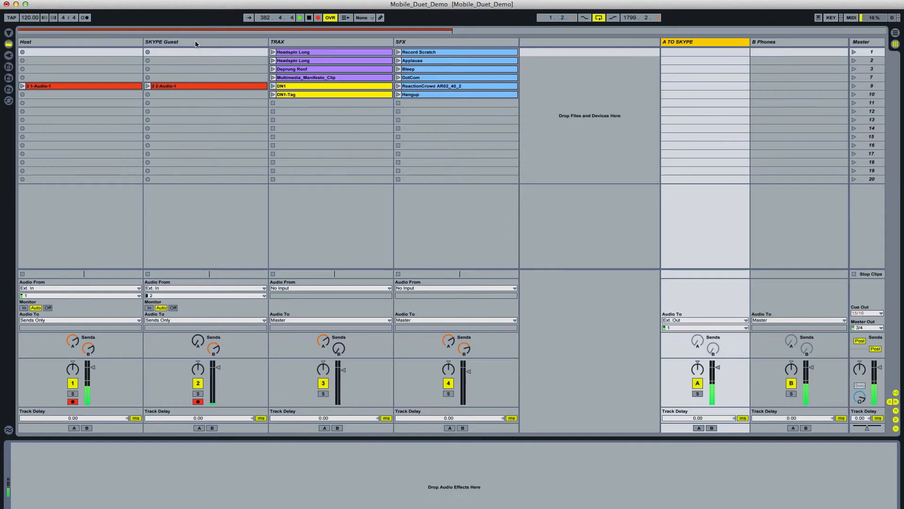
- Examine the send B levels on the Host and SKYPE Guest tracks that feed the headphones
click(195, 42)
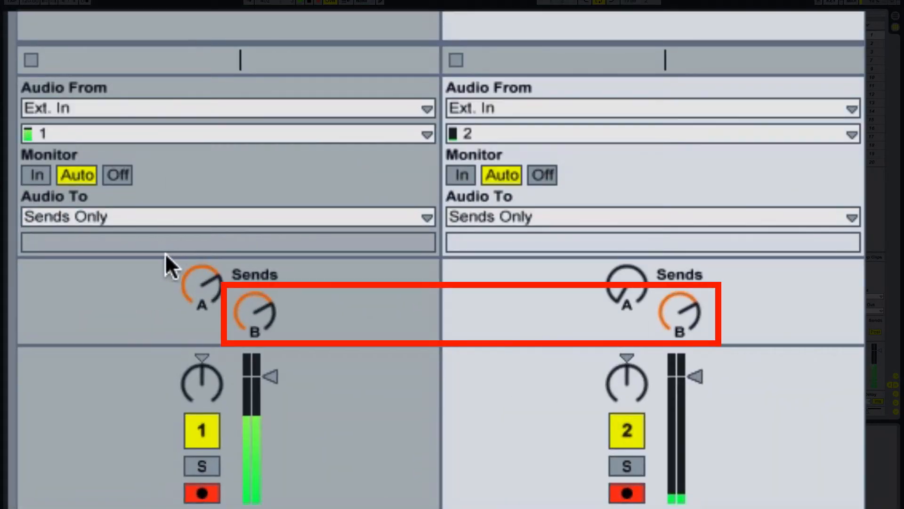
click(251, 296)
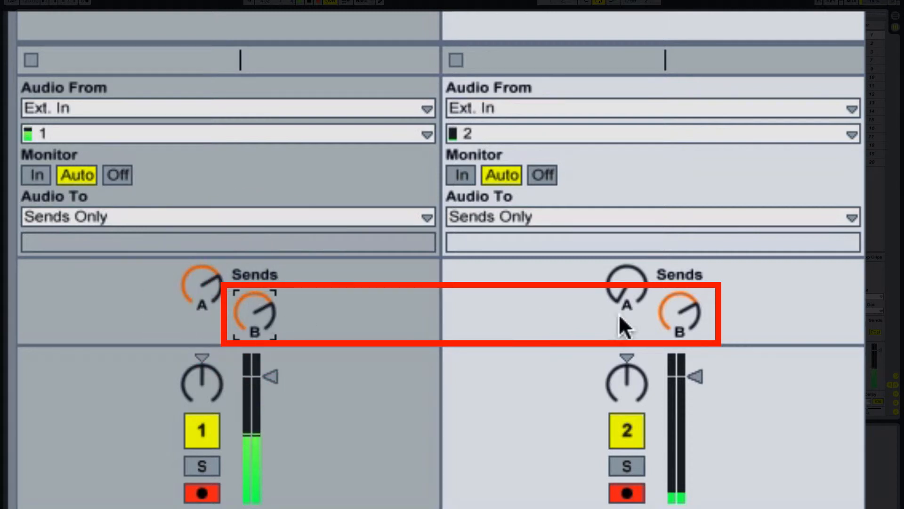
click(667, 313)
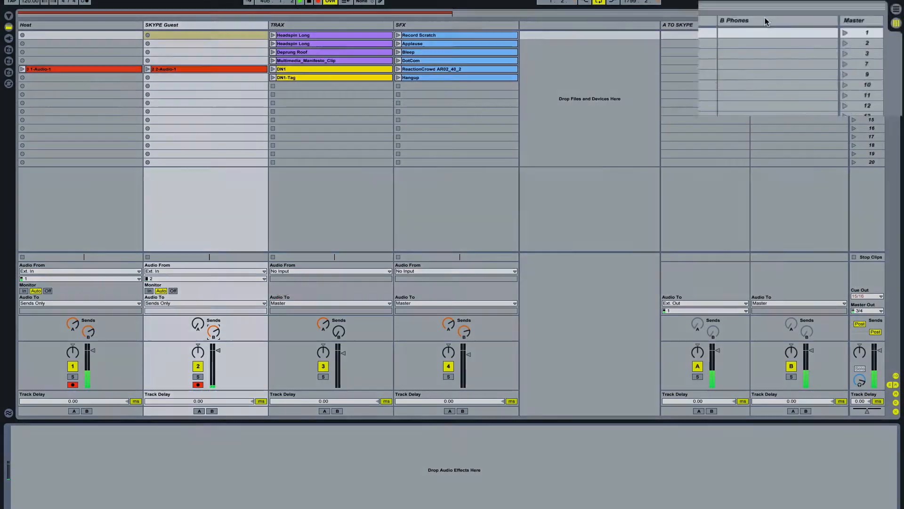
- Select the B Phones return track and set the Master Out to outputs 3/4
click(787, 24)
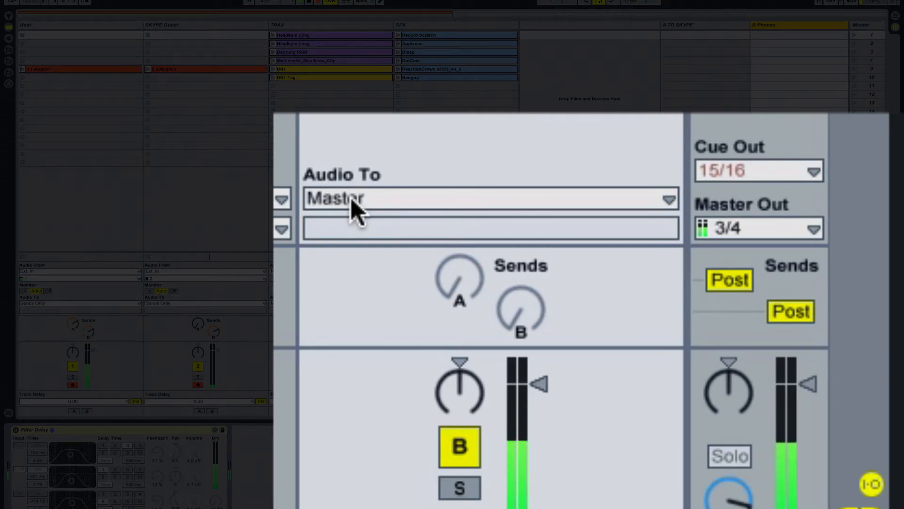
click(787, 237)
click(743, 254)
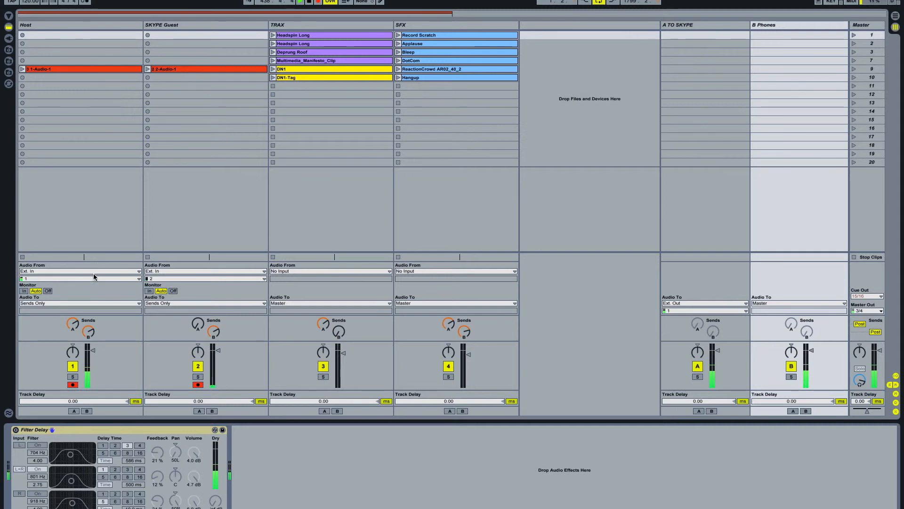
- Show the Arrangement View zoomed in on the Host and SKYPE Guest recording around bar 452
key(Tab)
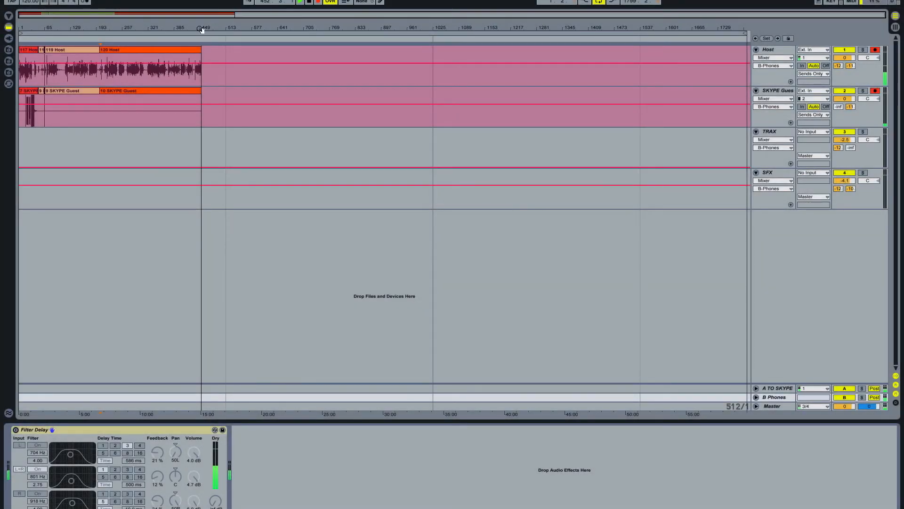
drag(201, 30, 222, 157)
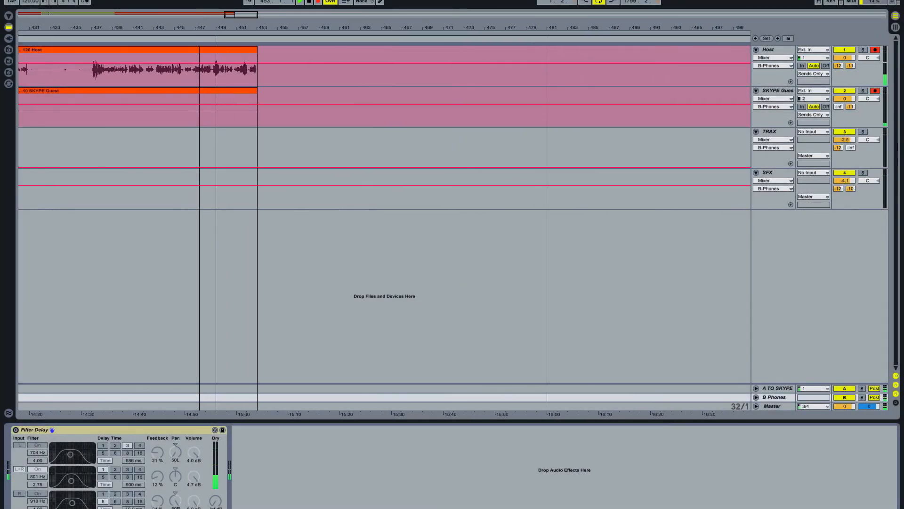